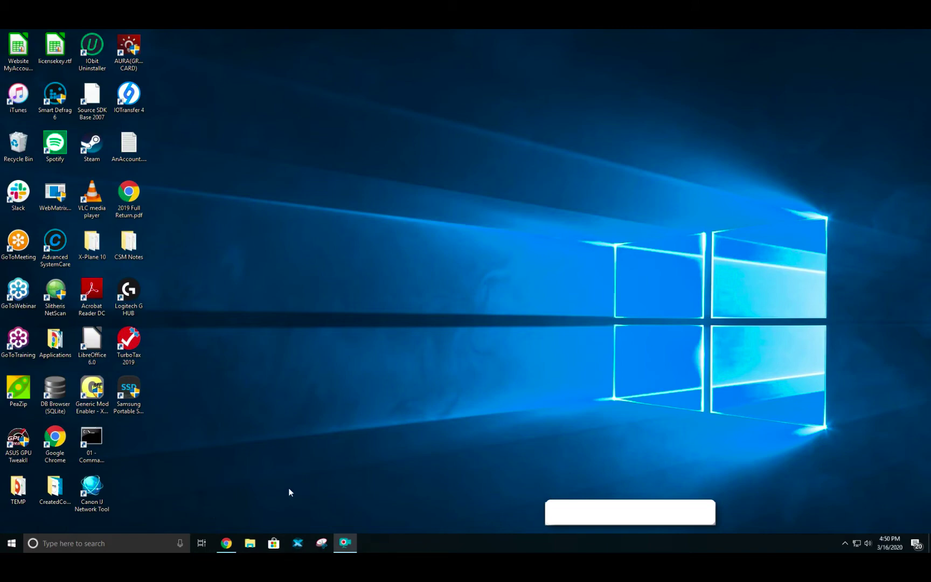
Sign in to LogMeIn in the restored Chrome window with the account e-mail and password
left_click(225, 543)
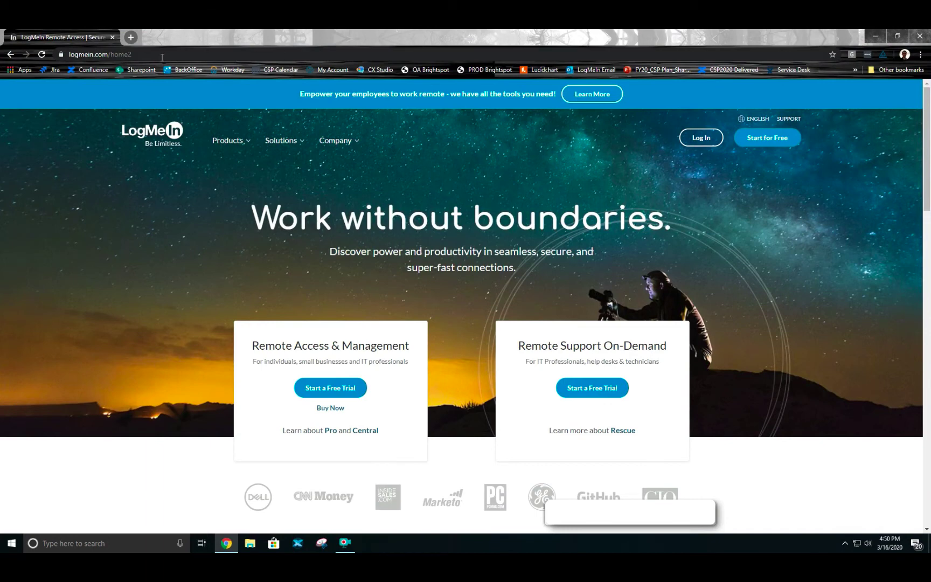
left_click(702, 141)
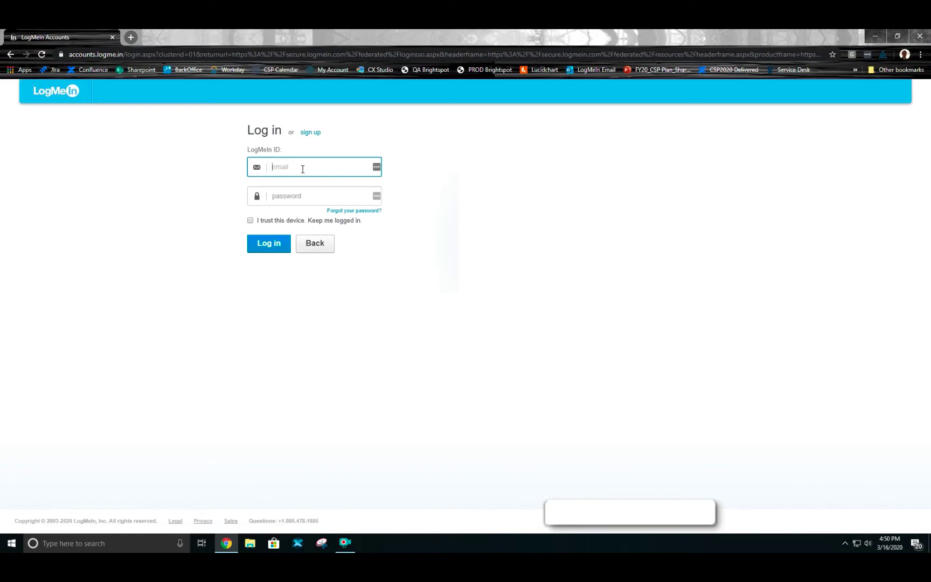
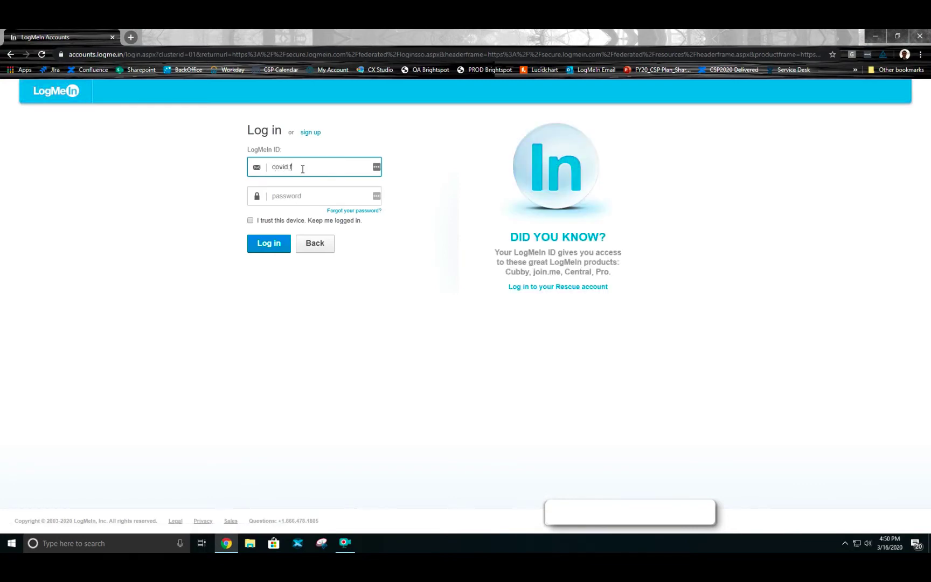
key("Tab")
type("•")
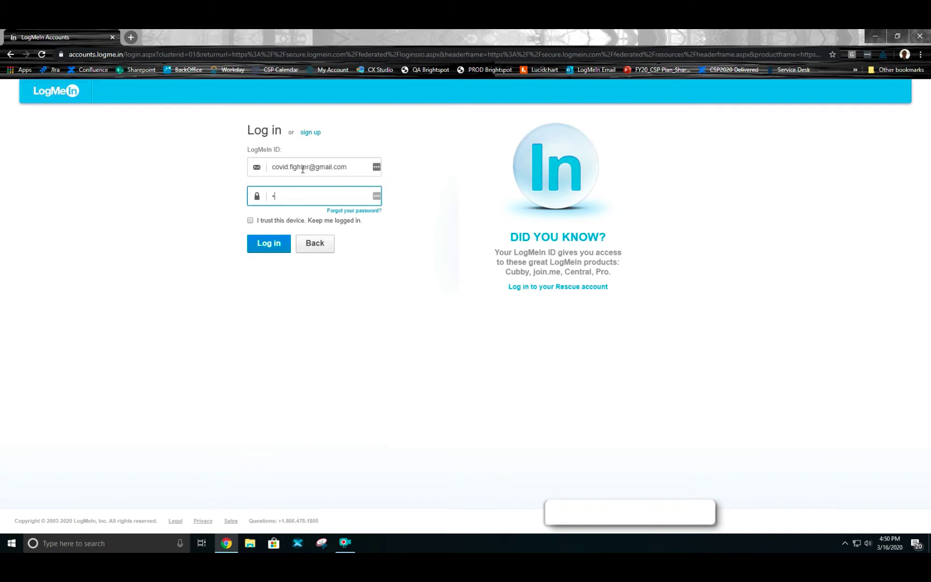
type("•••••••••")
key("Return")
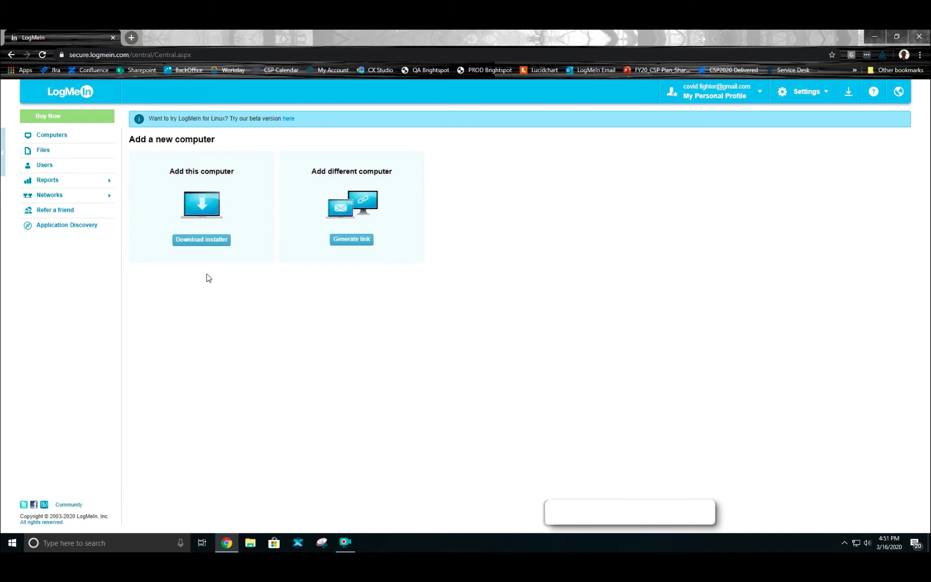
Download and run LogMeIn.msi, accept the licence, and choose Typical setup with description CENTCOM
left_click(198, 243)
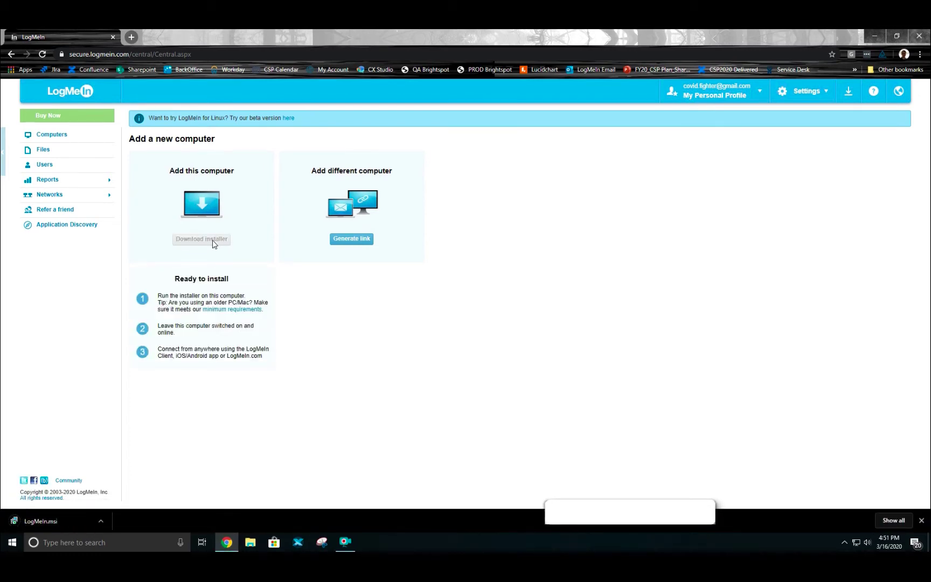
left_click(55, 522)
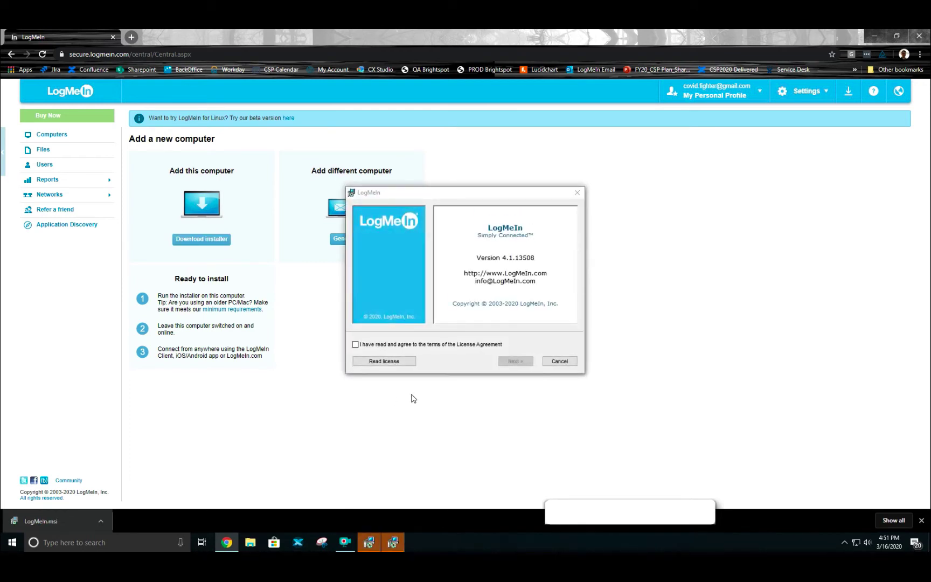
left_click(355, 345)
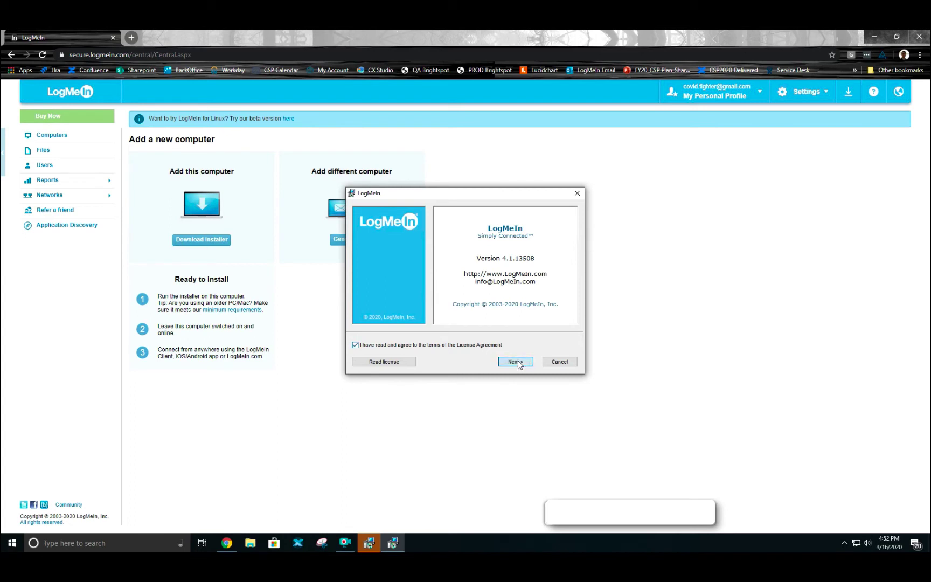
left_click(517, 362)
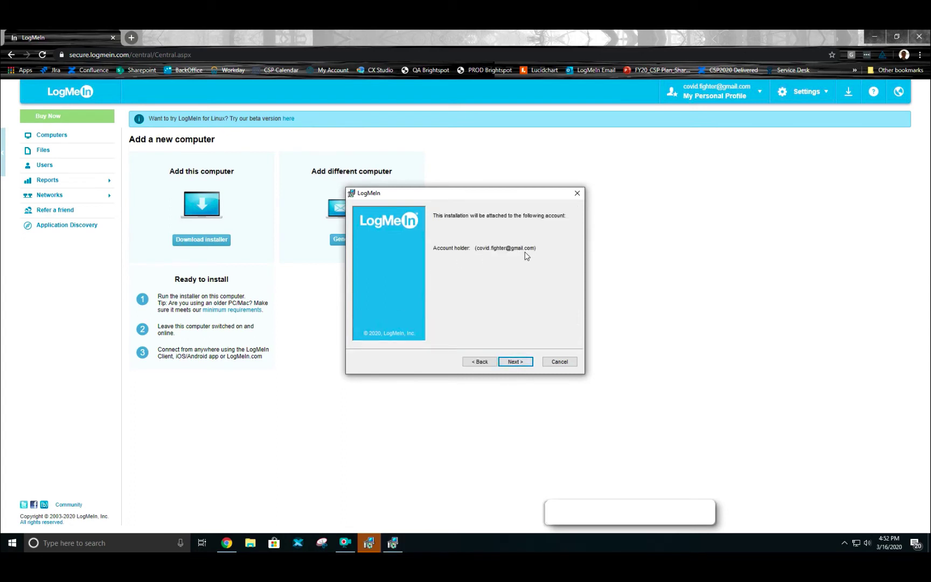
left_click(517, 364)
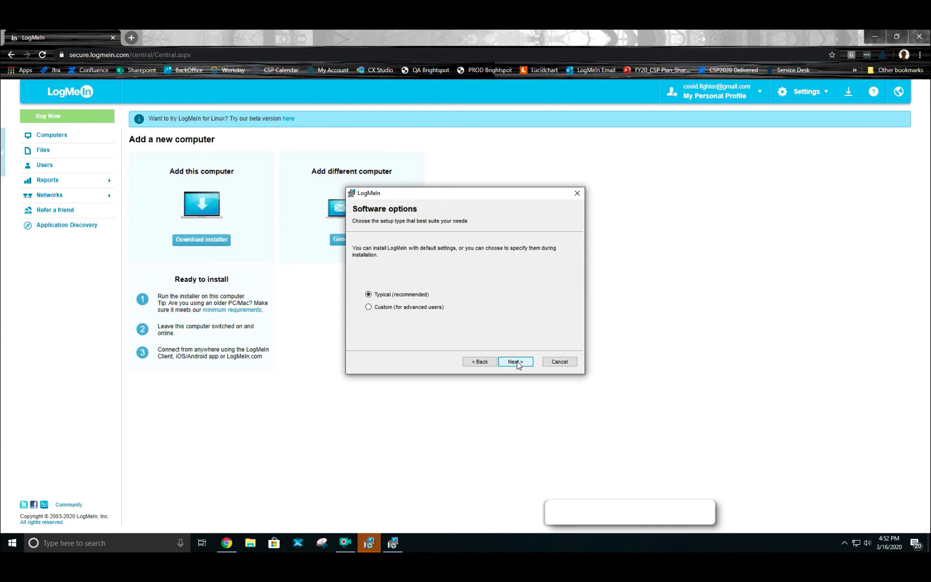
left_click(516, 362)
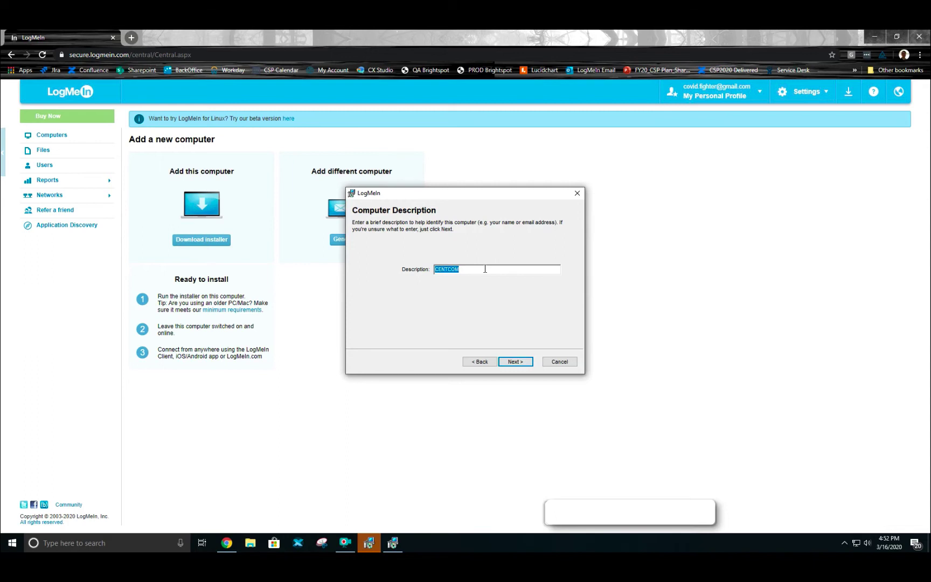
left_click(516, 362)
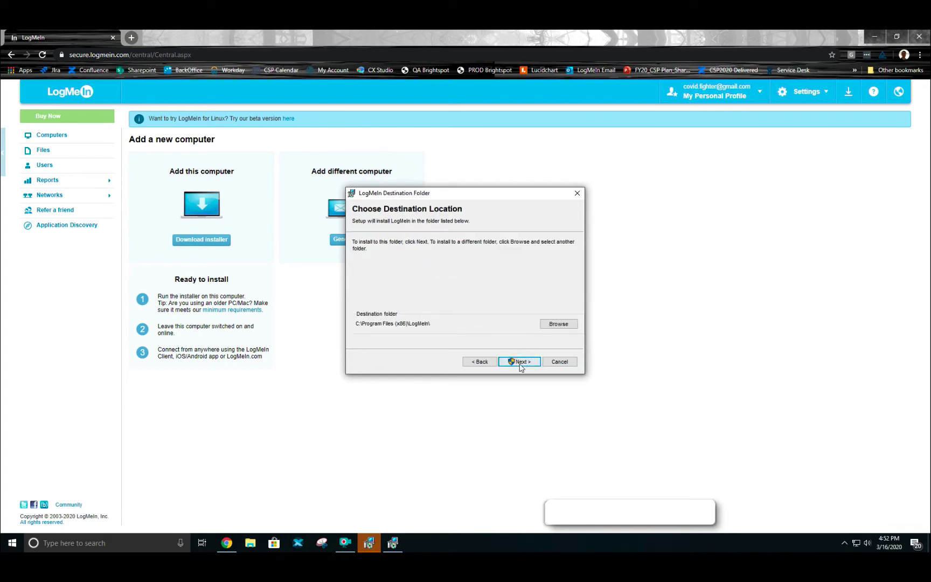
Install LogMeIn into the default C:\Program Files (x86)\LogMeIn\ destination folder
left_click(522, 362)
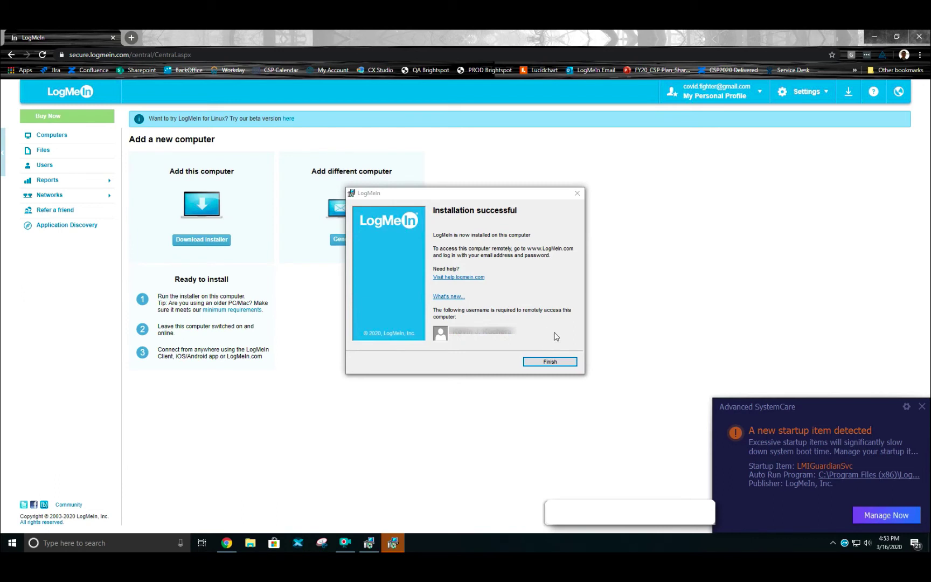
Finish the installer, close the interrupted setup wizard via the tray icon, and view Computers
left_click(550, 362)
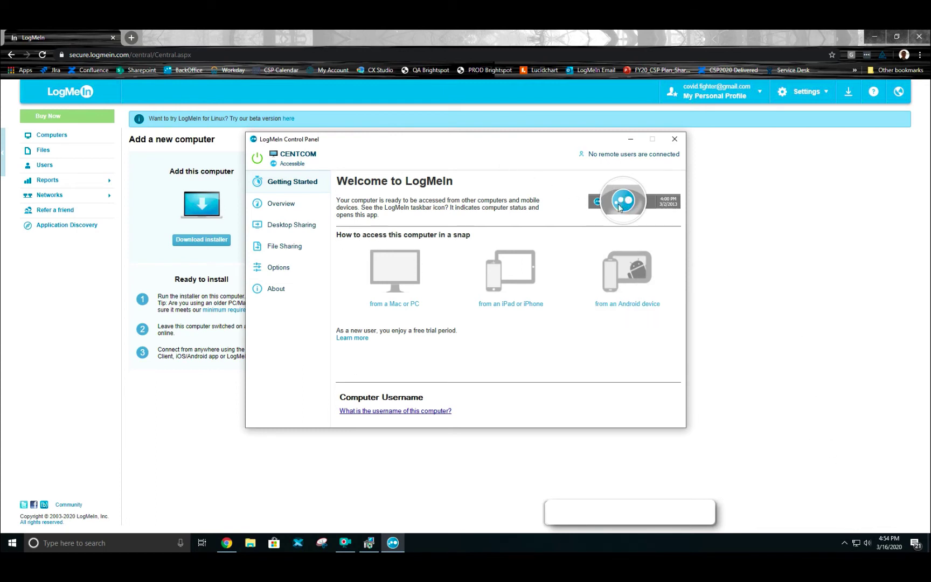
left_click(844, 543)
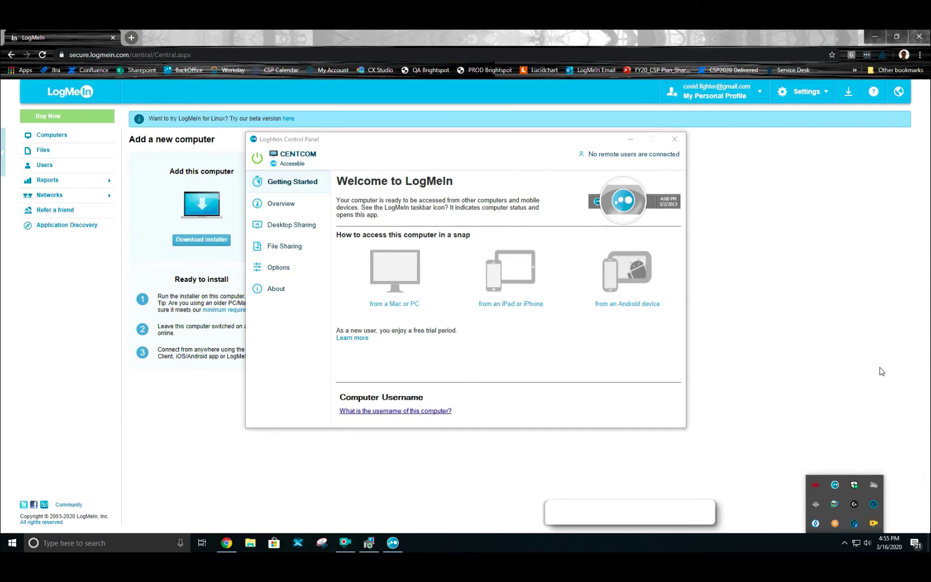
left_click(834, 484)
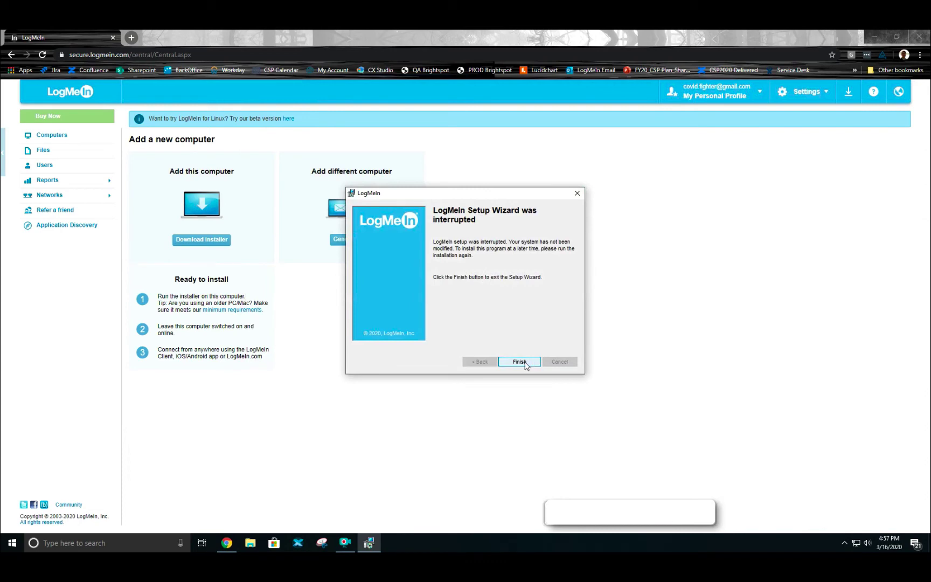
left_click(519, 361)
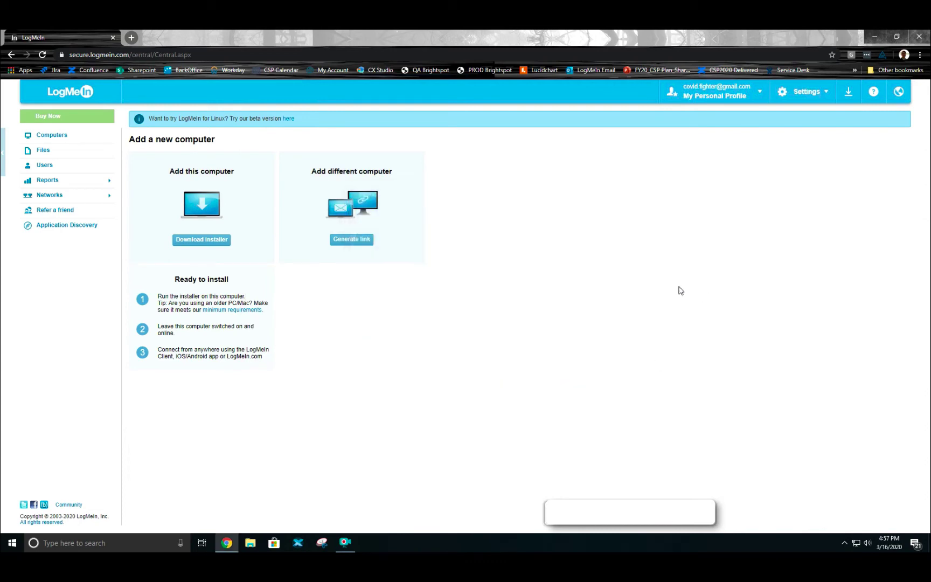
left_click(49, 135)
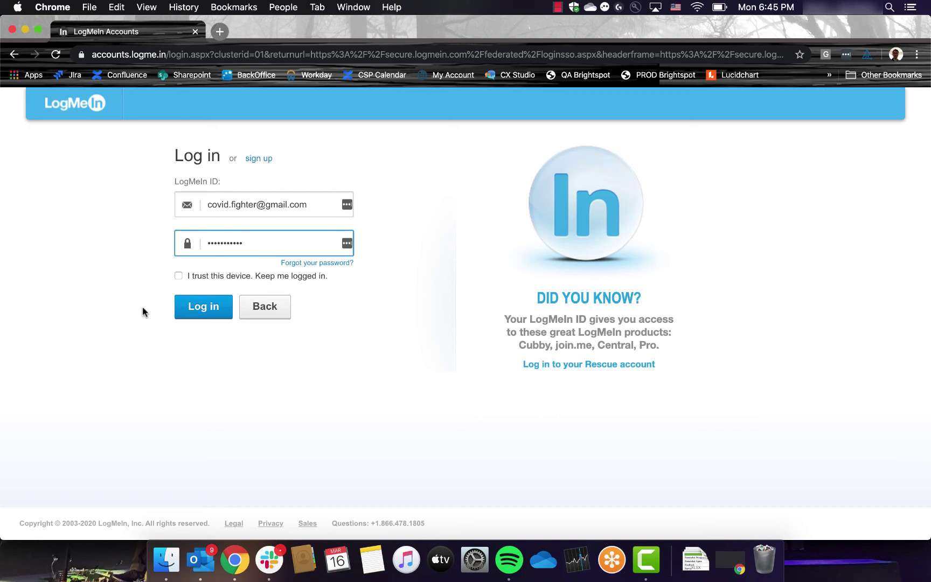
Log in on the Mac's LogMeIn ID page to open the Central Computers list
left_click(192, 308)
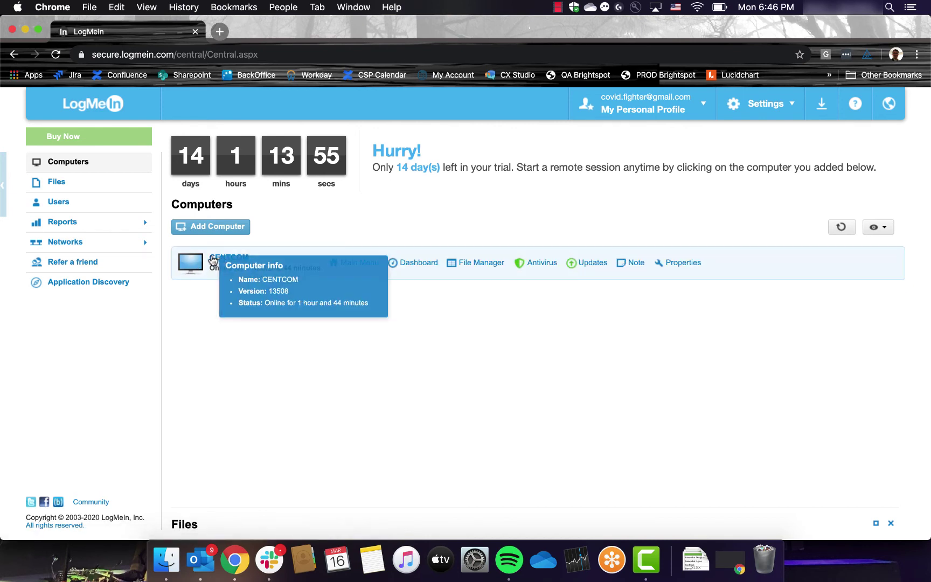
Connect to CENTCOM and sign in with its Windows user name and password
left_click(213, 260)
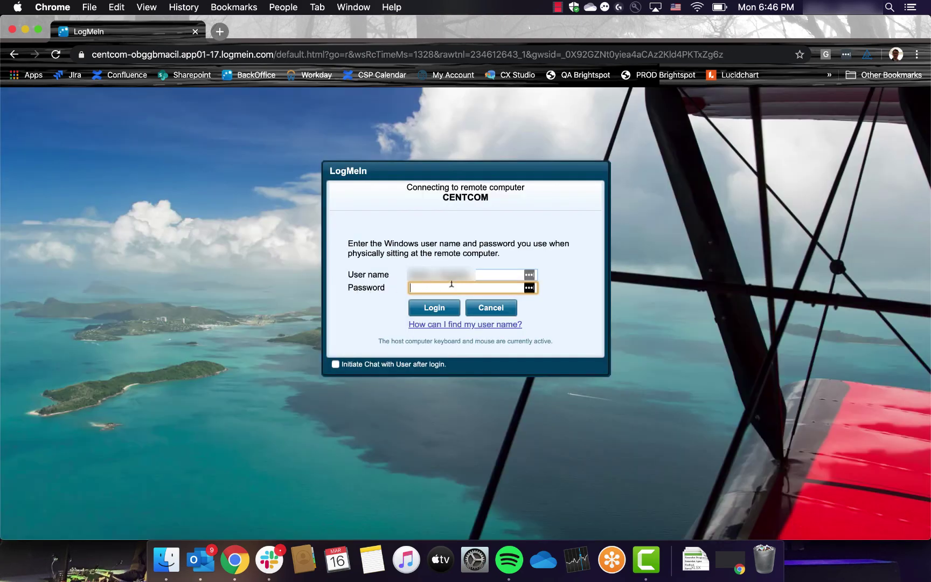
left_click(474, 275)
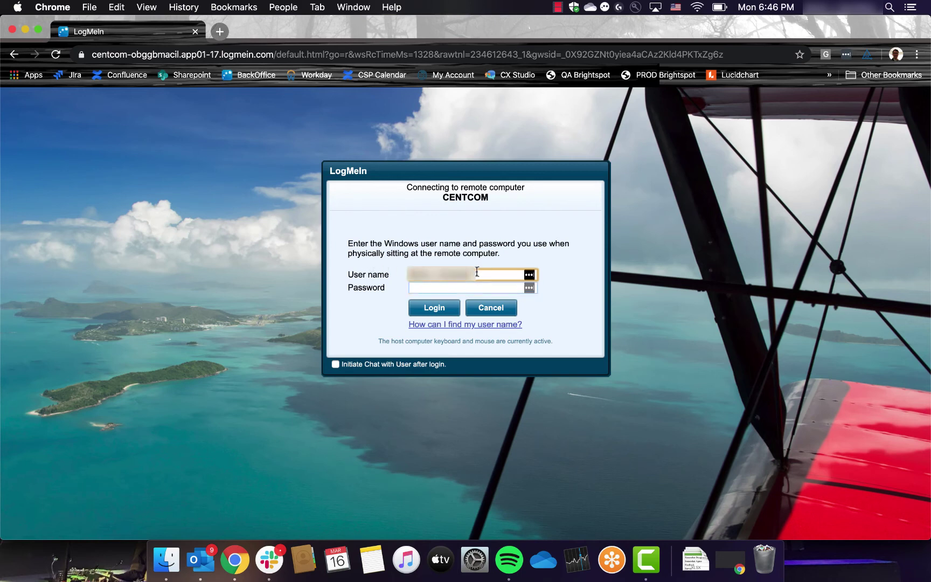
left_click(423, 288)
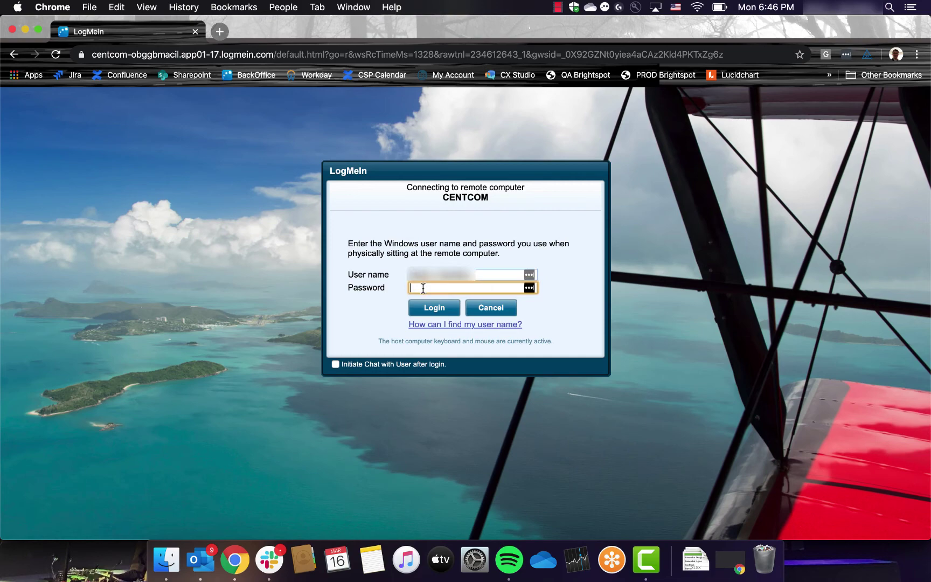
type("••••••••••••")
key("Return")
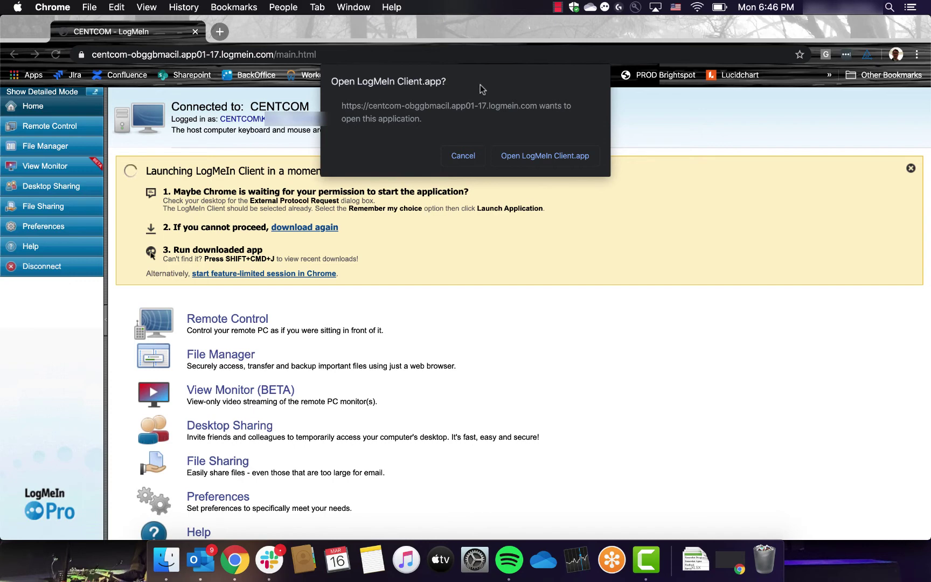
Allow LogMeIn Client.app to open, then open and minimize Chrome on the remote CENTCOM desktop
left_click(513, 156)
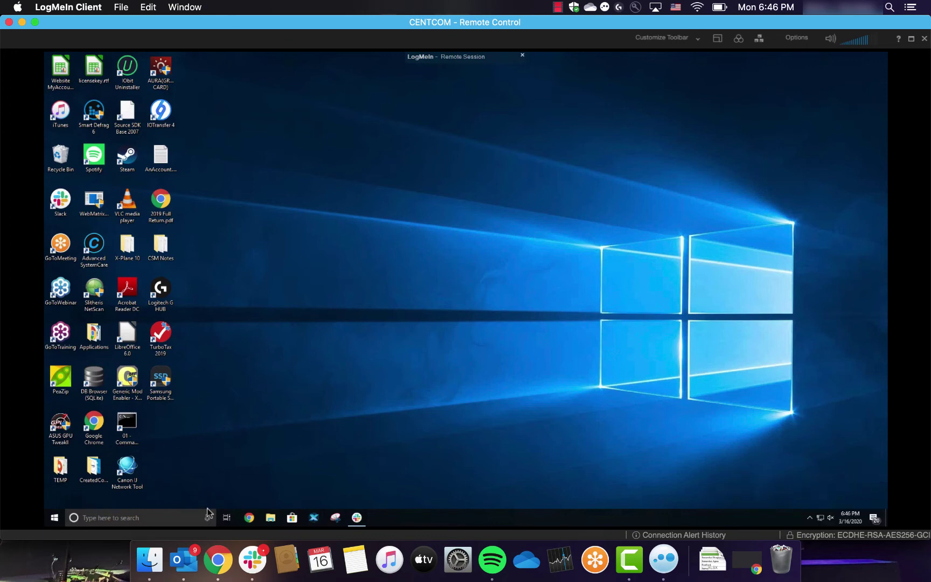
left_click(250, 518)
left_click(249, 517)
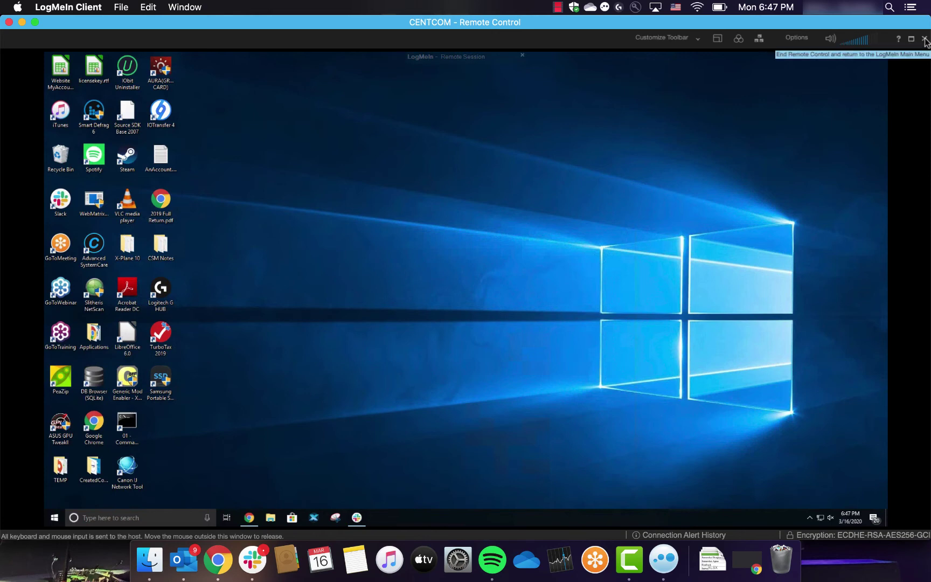
End Remote Control with the toolbar X and disconnect from CENTCOM
left_click(924, 40)
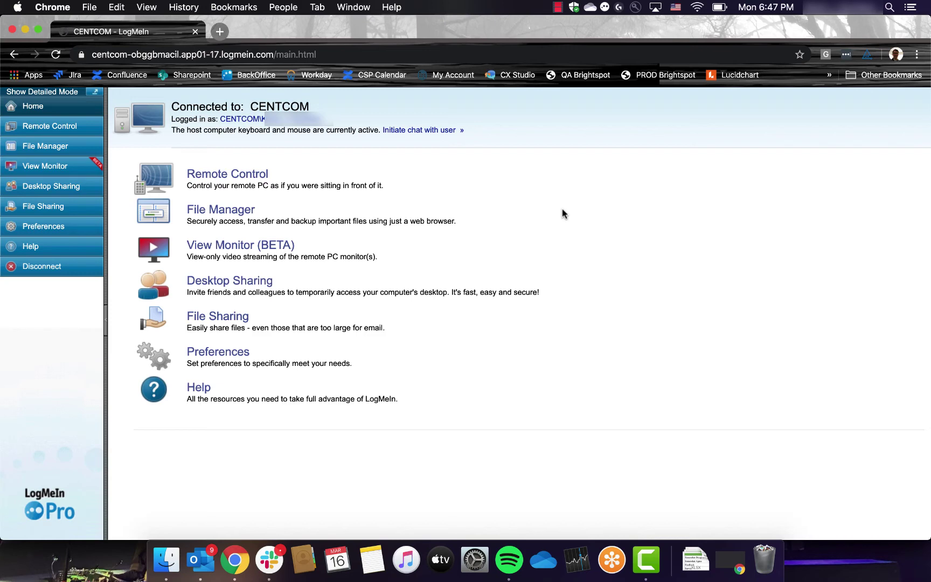
left_click(62, 270)
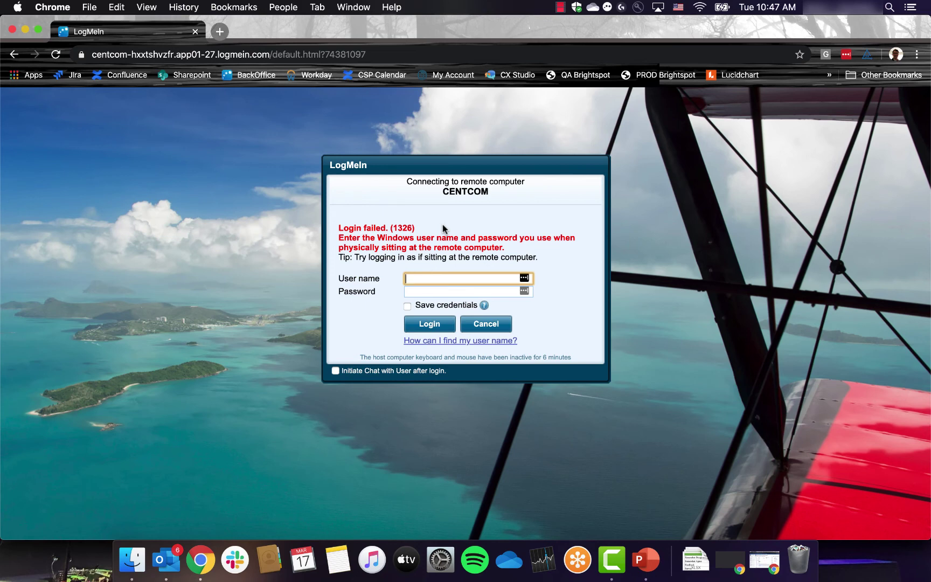
After the 1326 failure, retype the CENTCOM Windows user name and password
left_click(442, 225)
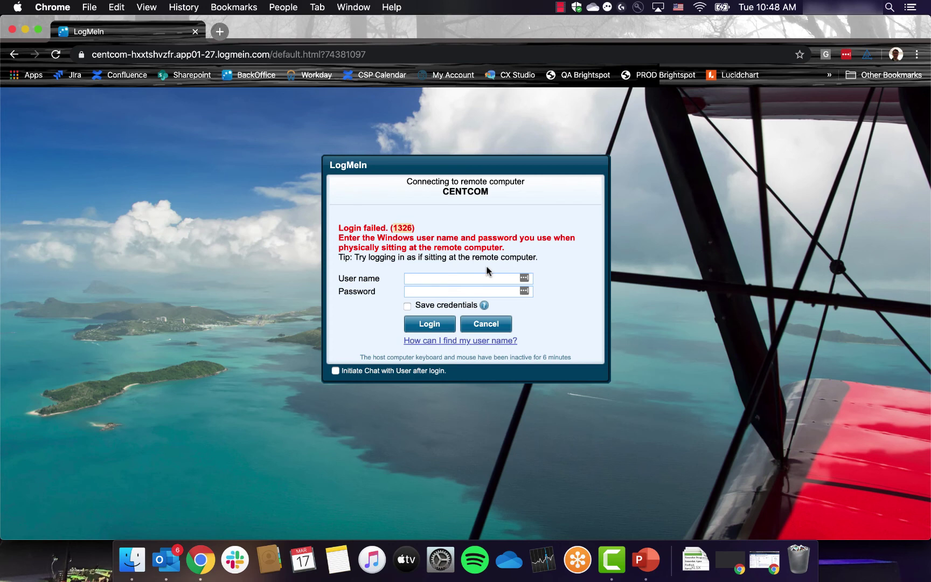
left_click(437, 279)
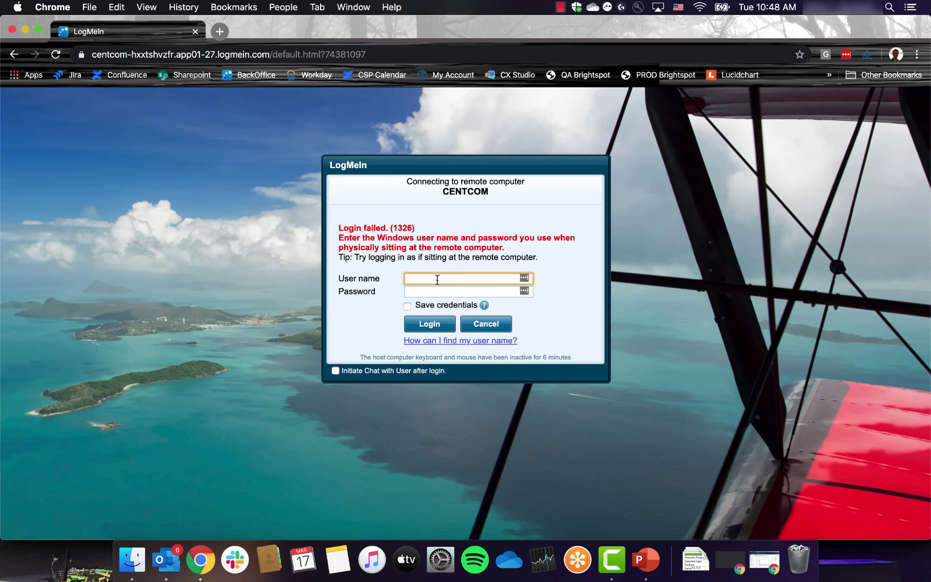
type("username")
key("Tab")
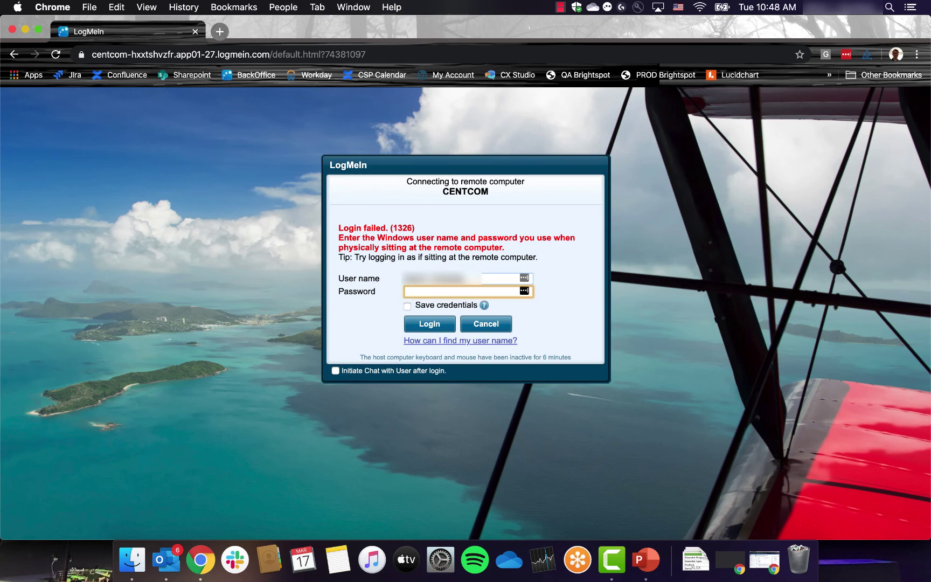
type("p•••••••••••")
Retry the CENTCOM Windows login with the re-entered credentials
left_click(431, 323)
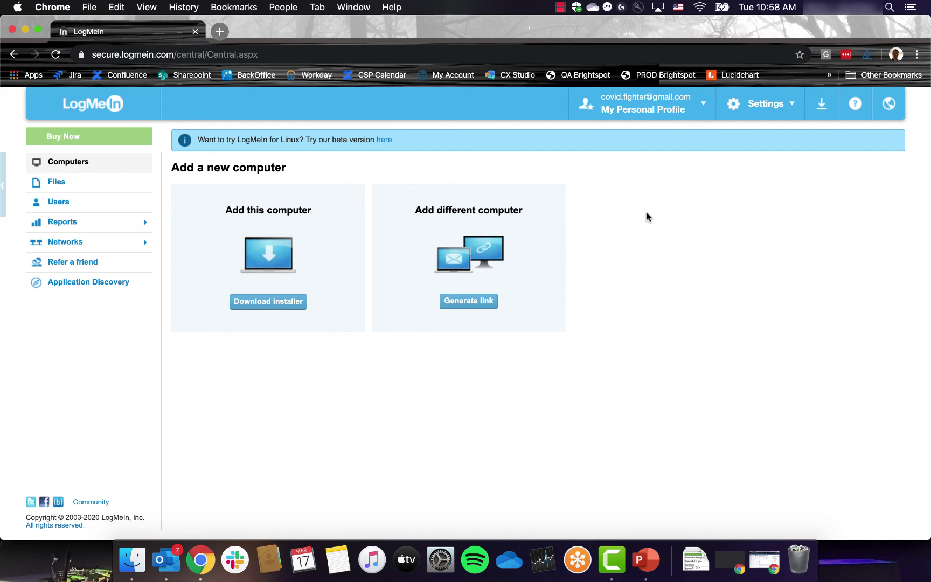
From the LogMeIn menu-bar icon, open the Control Panel's About page showing host 4.1.0.11227 and LogMeIn Pro
left_click(607, 7)
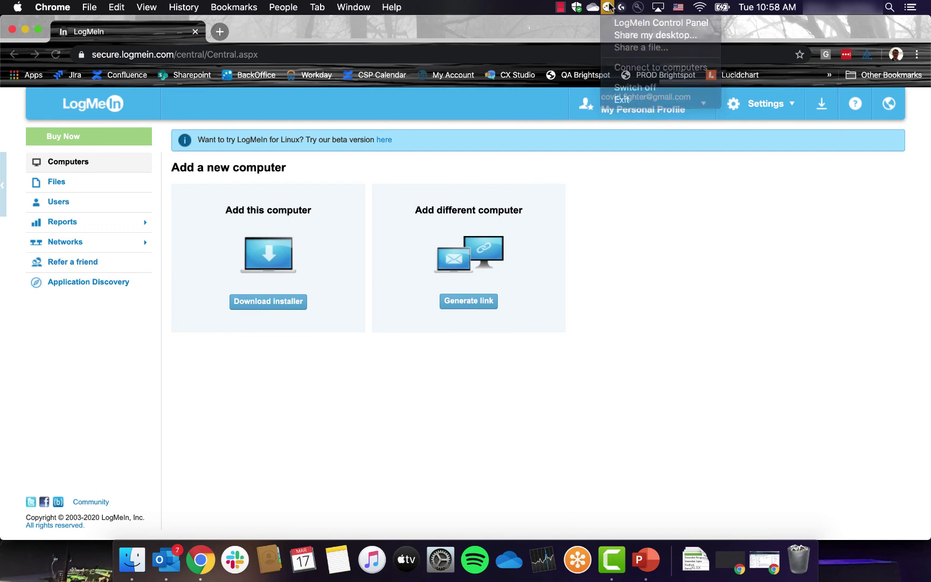
left_click(608, 8)
left_click(608, 7)
left_click(609, 20)
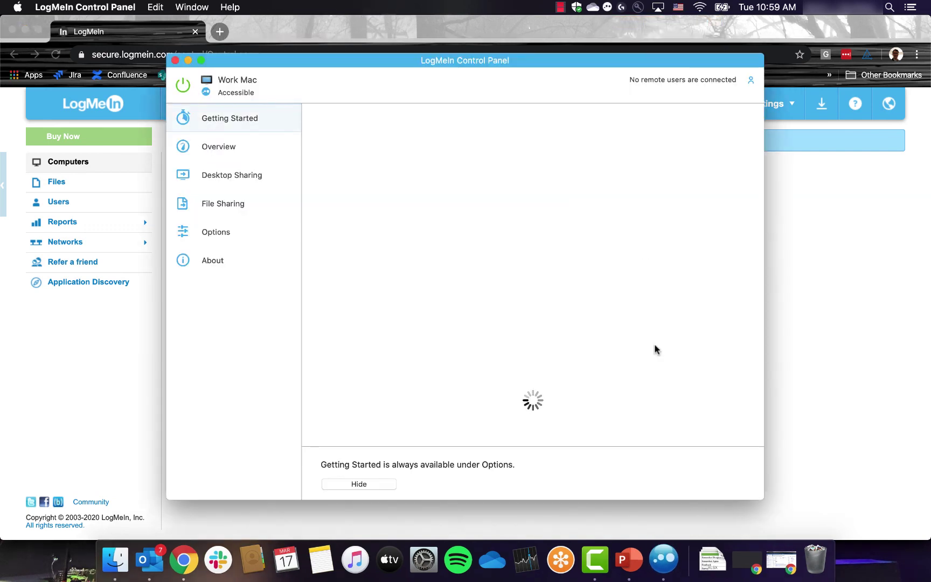
left_click(216, 261)
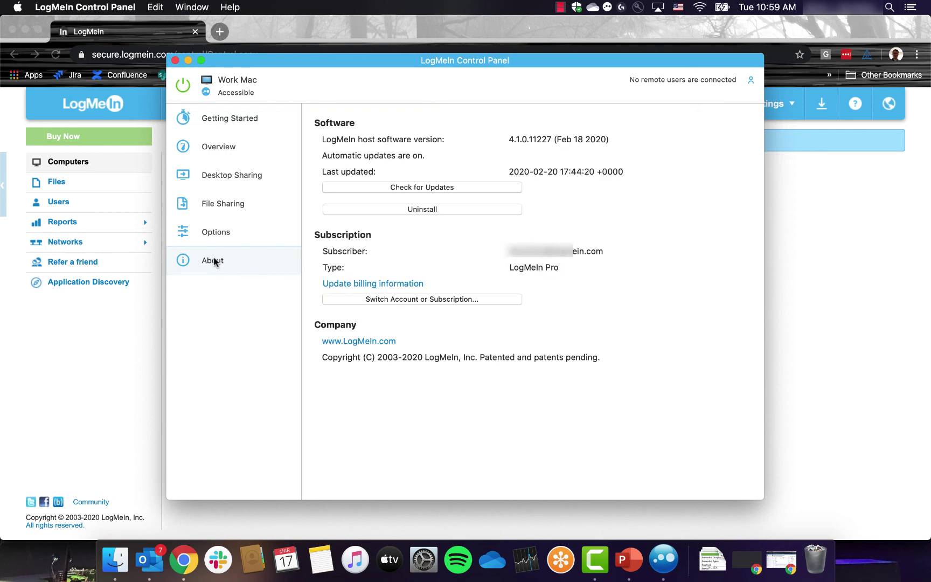